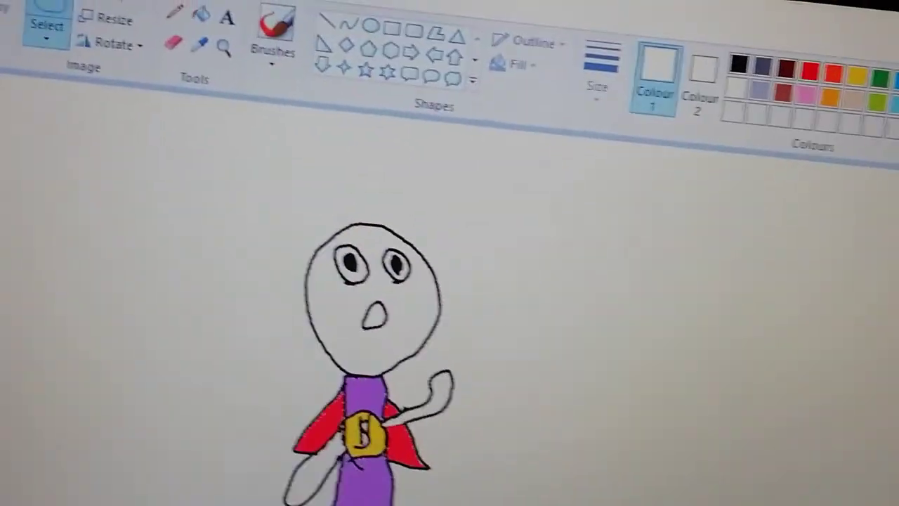
- Select the whole canvas with the purple-suited, red-caped superhero using Ctrl+A
key(ctrl+a)
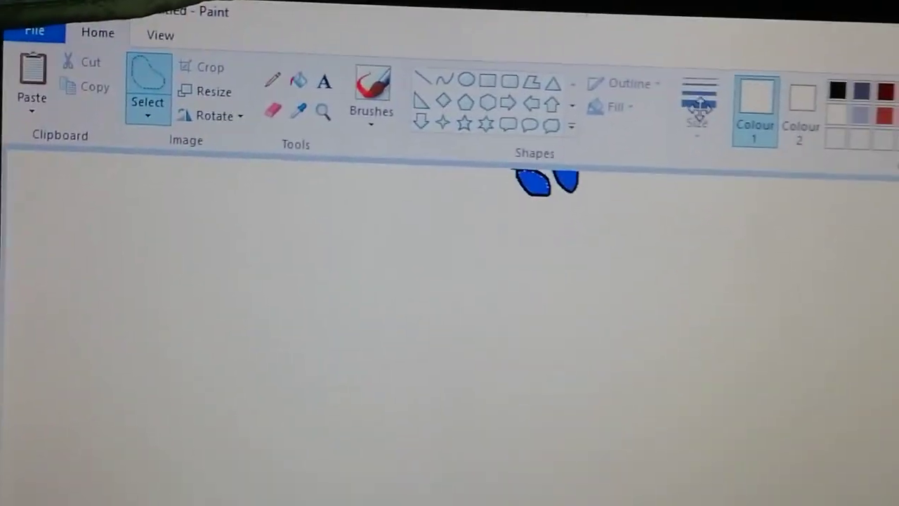
scroll(583, 286, up, 3)
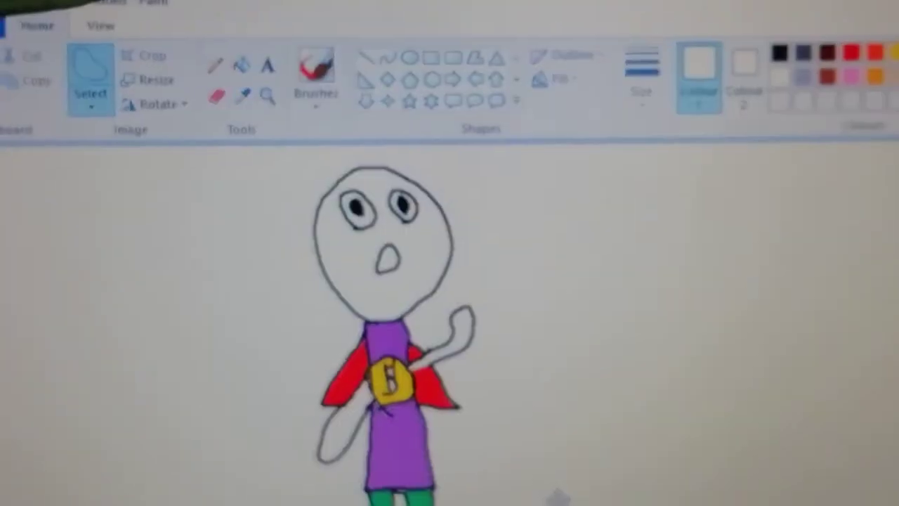
scroll(548, 491, down, 2)
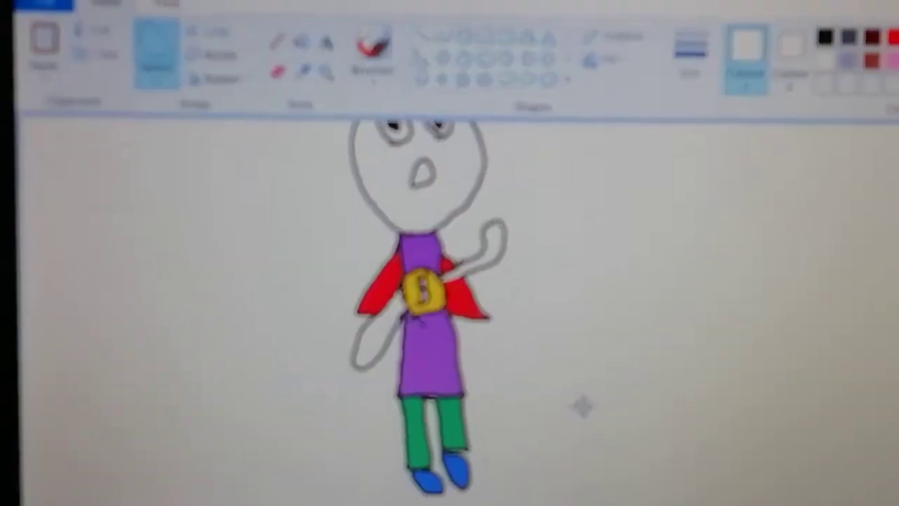
scroll(579, 404, up, 2)
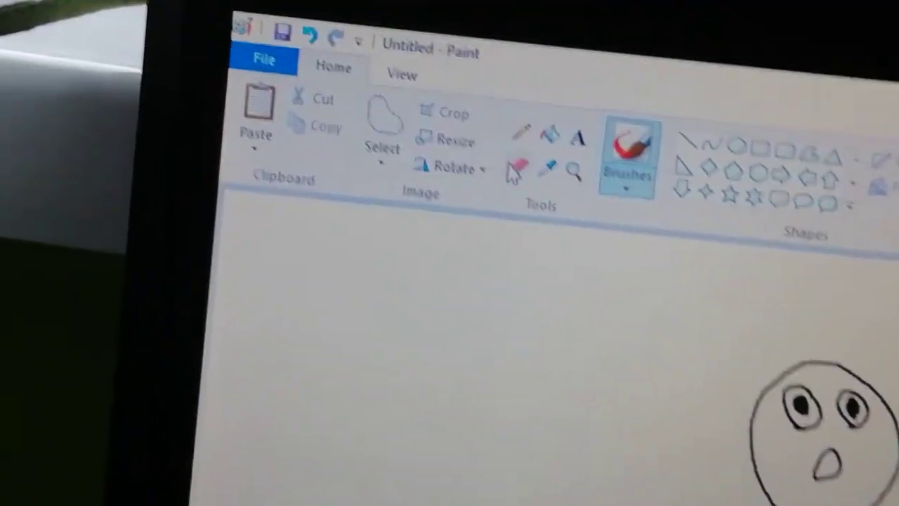
- Erase the superhero's mouth with two Eraser strokes
click(368, 86)
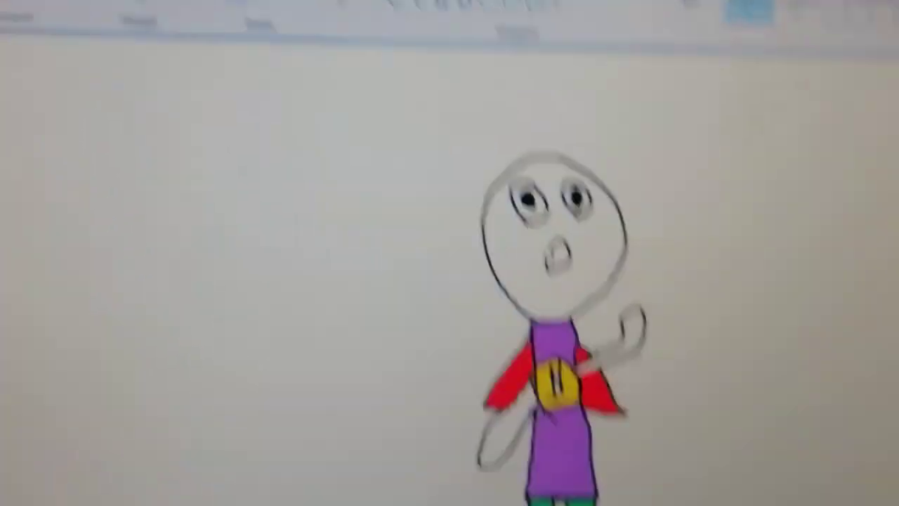
drag(702, 382, 727, 369)
drag(587, 341, 589, 327)
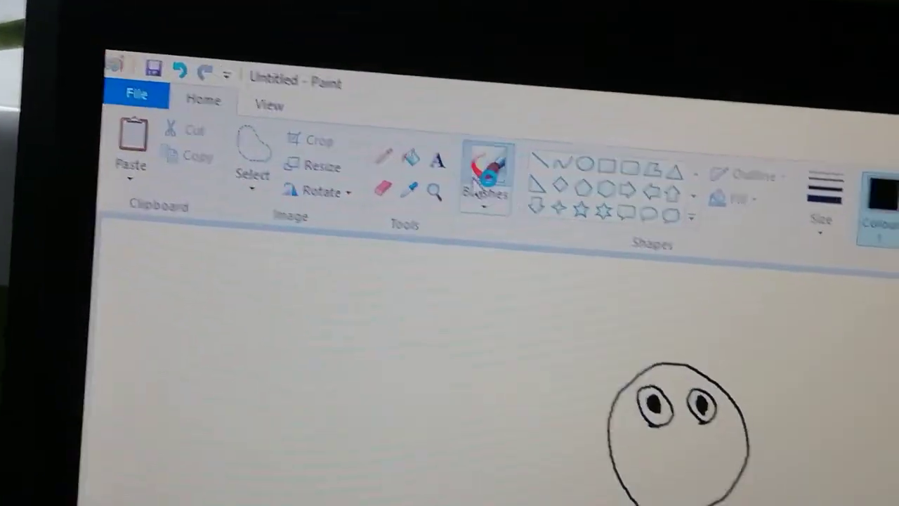
click(487, 172)
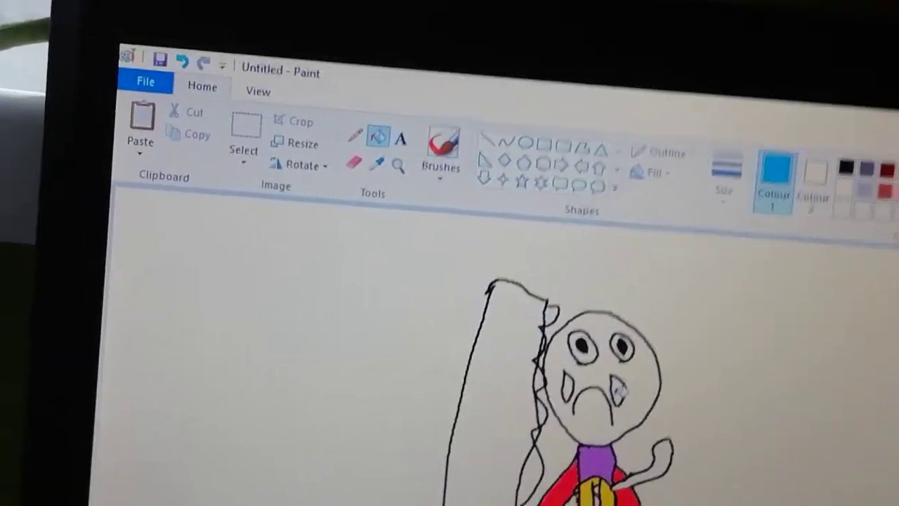
- Fill the right tear and then the left tear with light blue
click(552, 336)
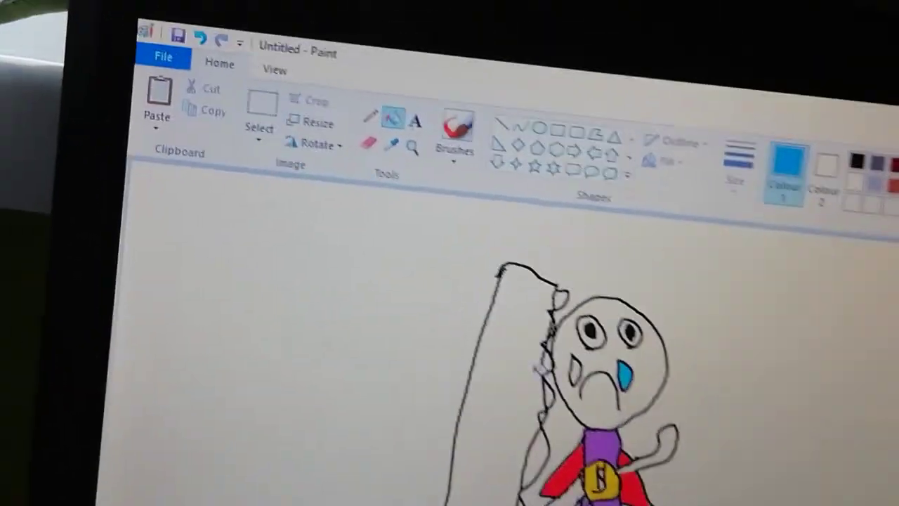
click(549, 322)
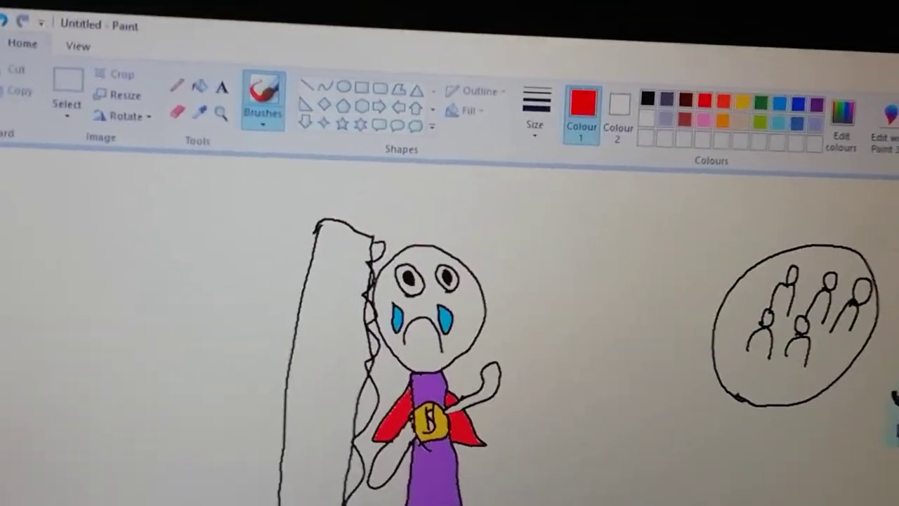
- Cross out the circled crowd with two red brush strokes
drag(808, 287, 710, 335)
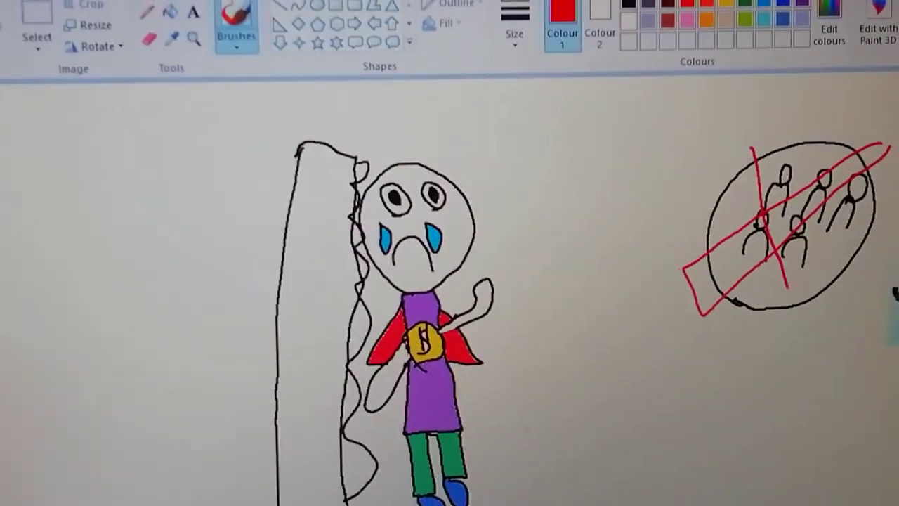
drag(867, 175, 815, 337)
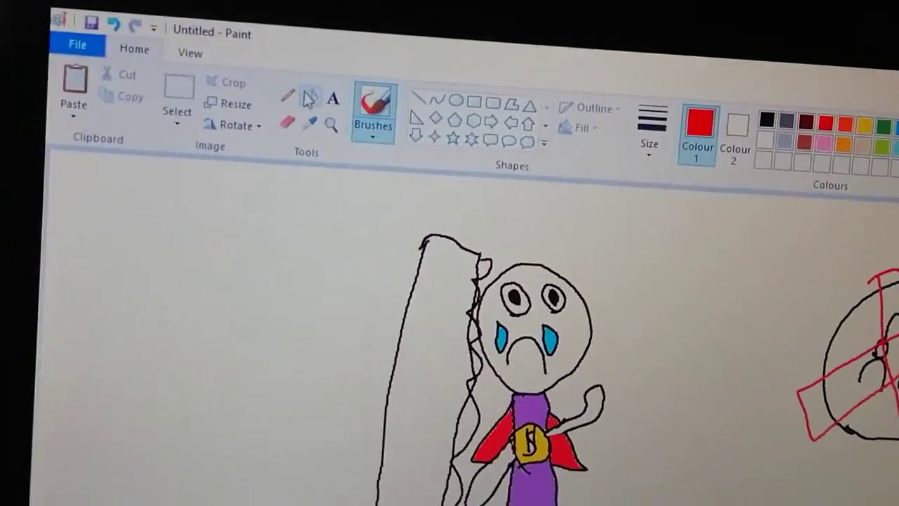
click(310, 98)
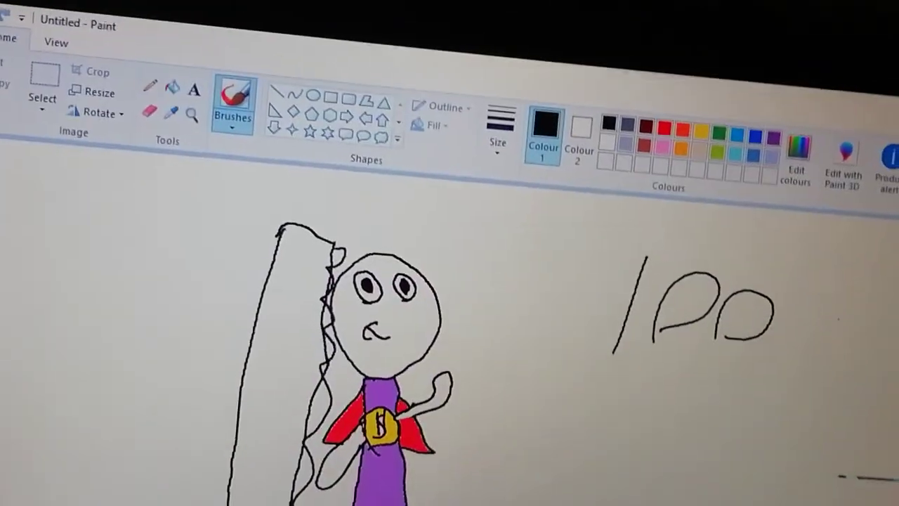
- Handwrite 'S1' in black beneath the 1PD note
drag(618, 351, 575, 435)
drag(622, 382, 618, 432)
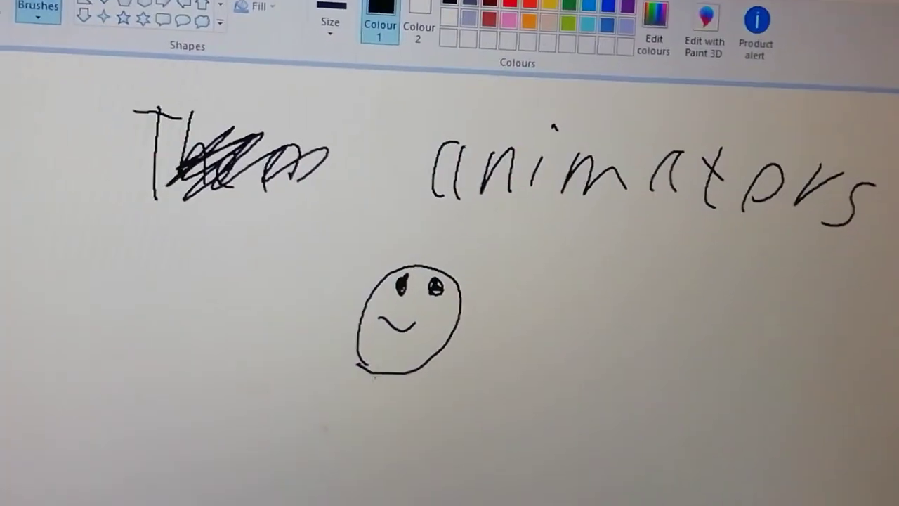
- Draw a body line down from the smiley's chin
drag(383, 374, 375, 450)
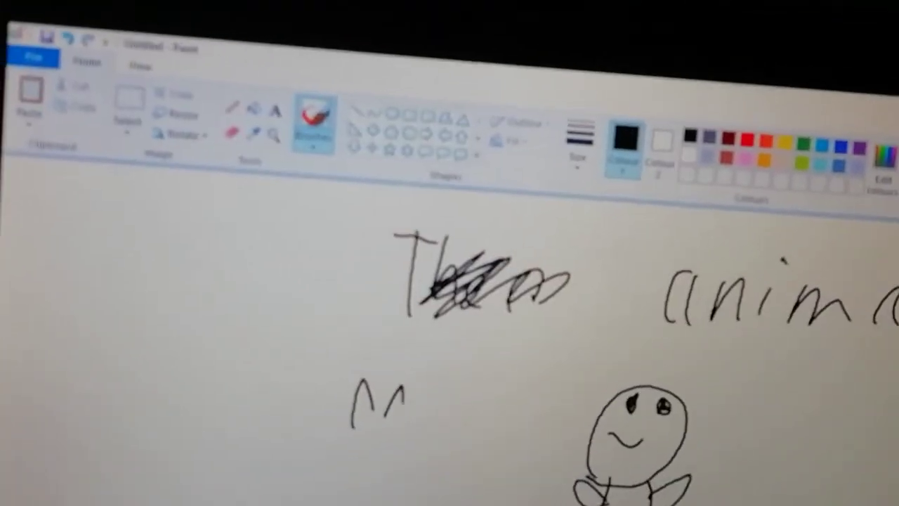
- Draw the rounded cat head beneath the two pointed ears
drag(379, 432, 383, 485)
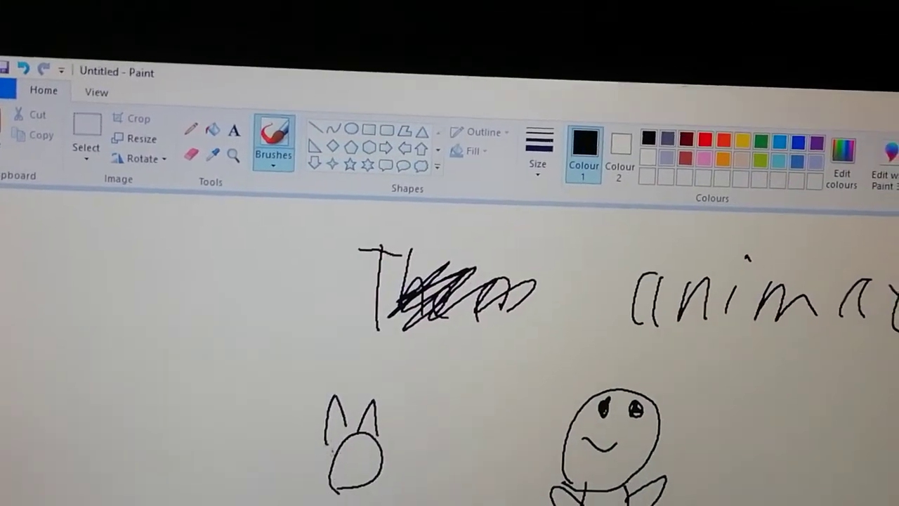